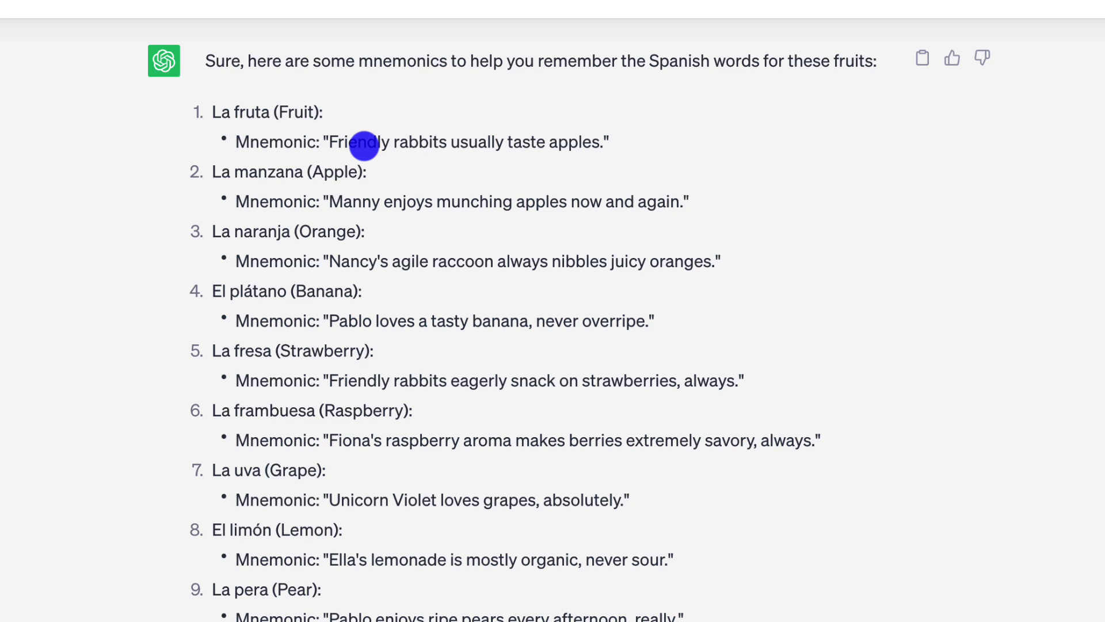
Step: Paste the prompt with the mnemonic rules, examples and Spanish fruit words into the message and review its full text
scroll(364, 146, up, 1)
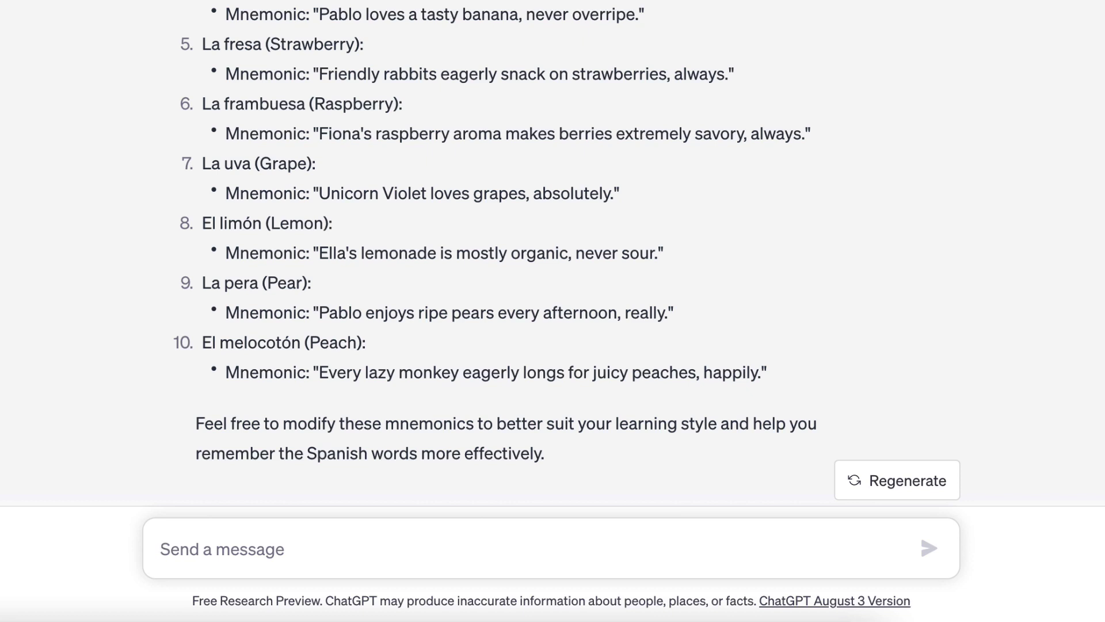
key(ctrl+v)
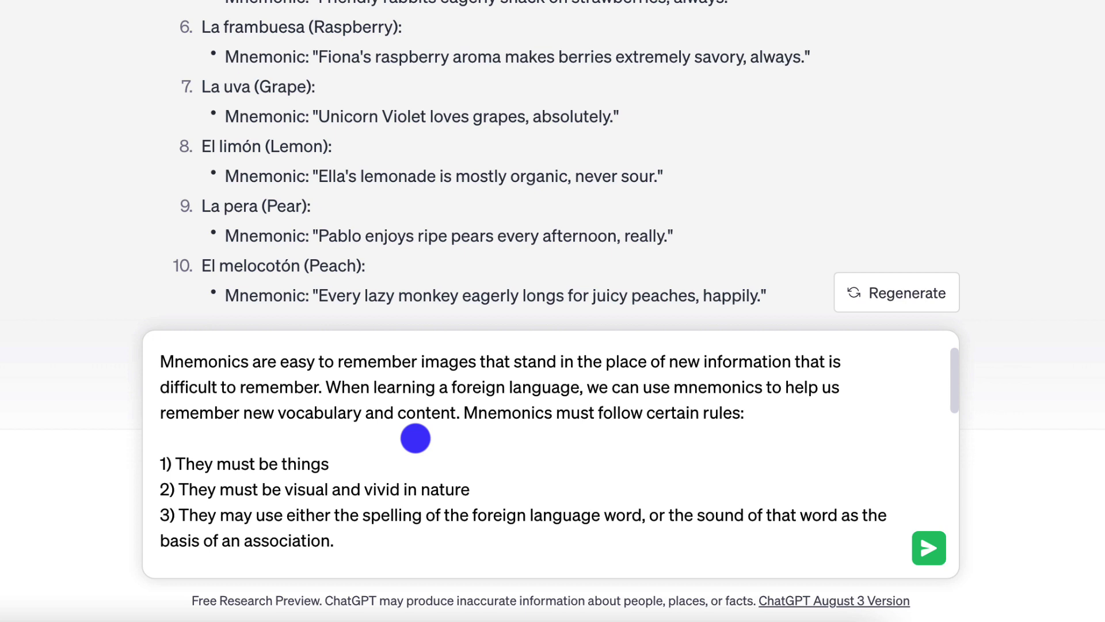
scroll(416, 438, down, 2)
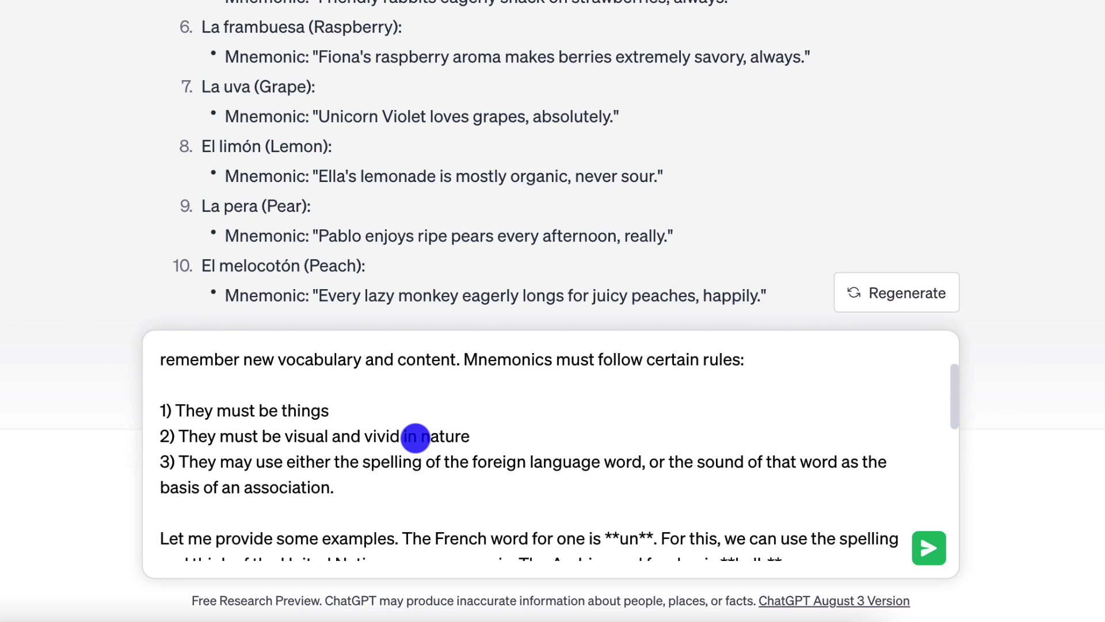
scroll(415, 438, down, 10)
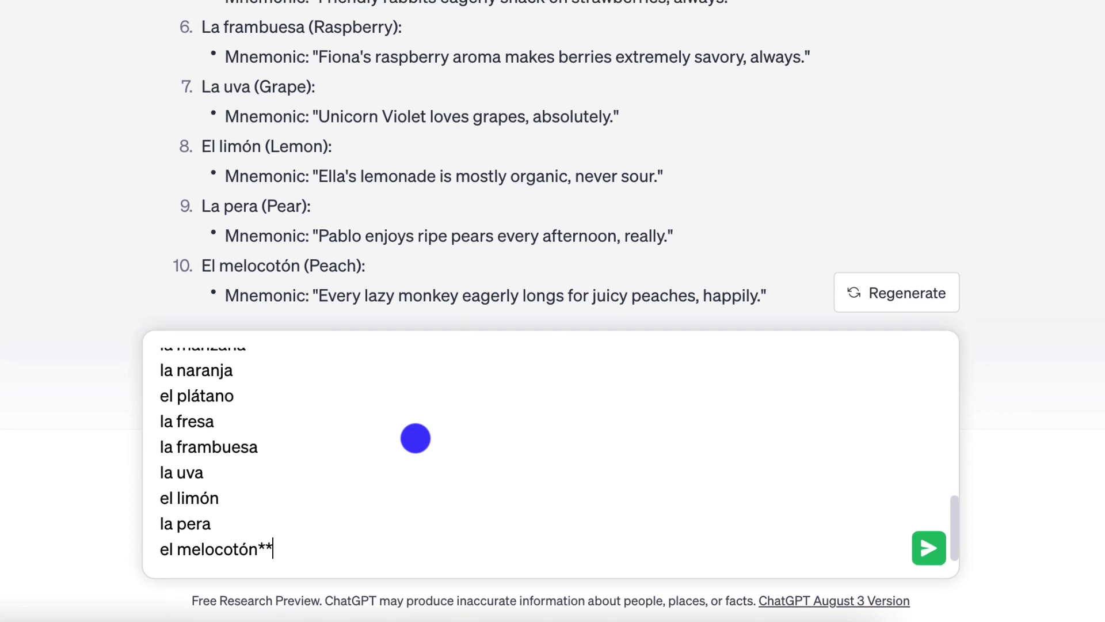
scroll(415, 439, up, 8)
scroll(415, 439, up, 2)
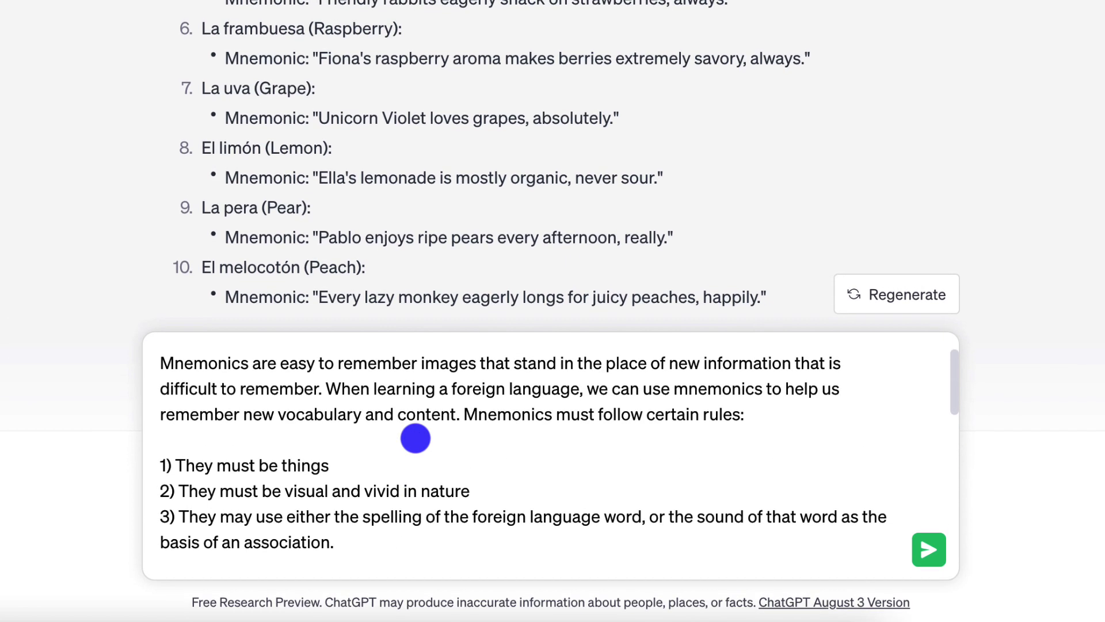
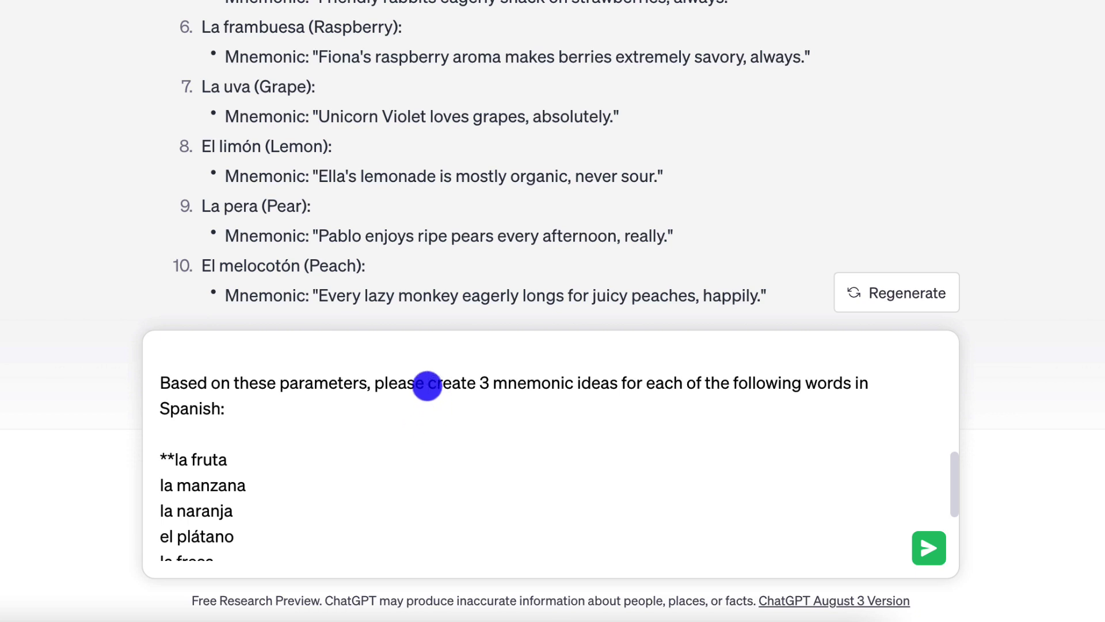
Step: Insert "use the sounds of the followings words as the basis to" before "create 3 mnemonic ideas" in the prompt and send it
text(use the sounds of )
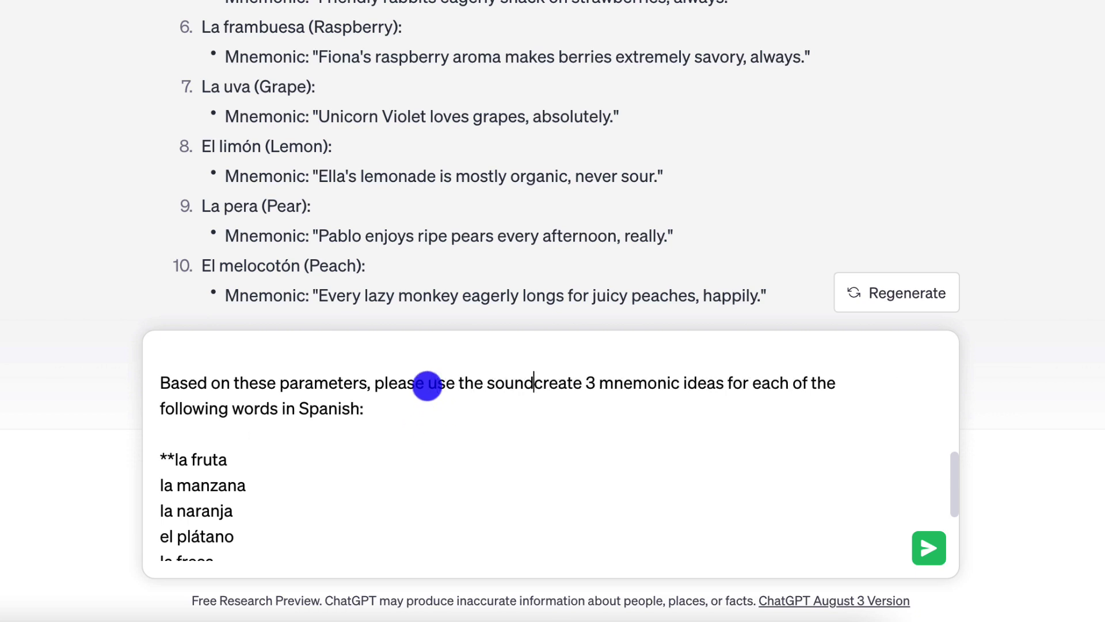
text(the foll)
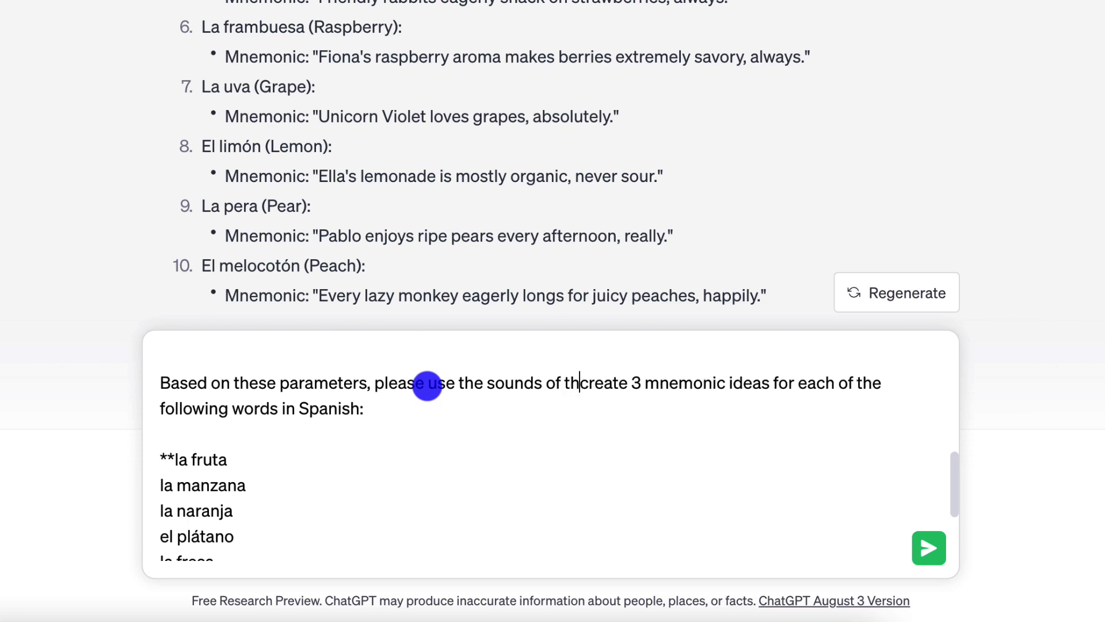
text(owings words as t)
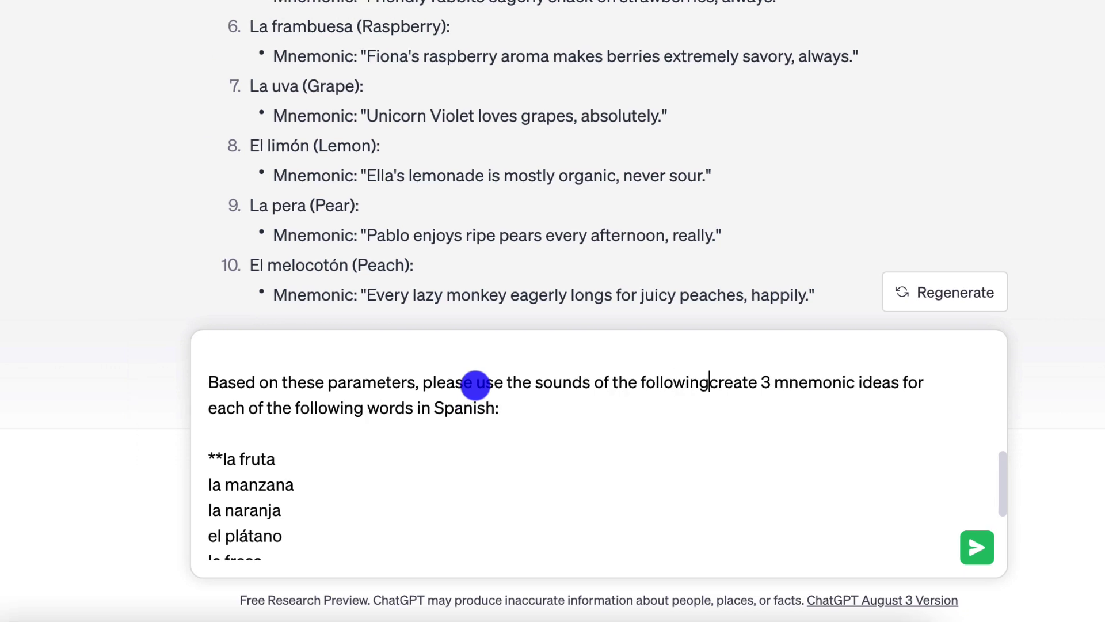
text(he basis to create 3 mnemonic ideas for each of the fo)
key(BackSpace)
key(BackSpace)
key(BackSpace)
key(BackSpace)
key(BackSpace)
key(BackSpace)
text(is to)
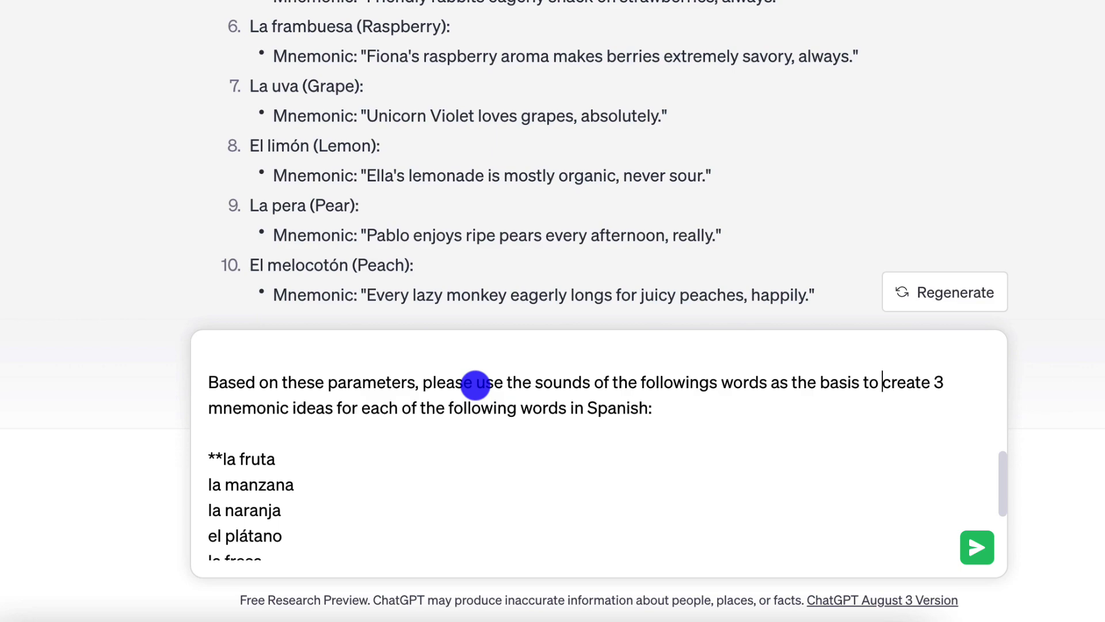
key(Return)
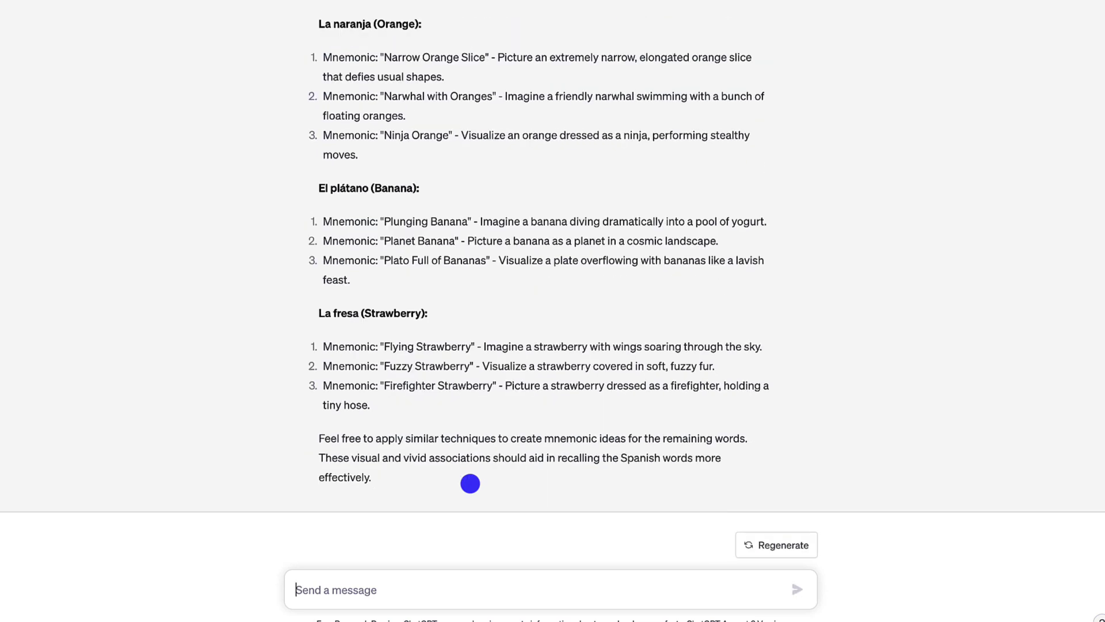
Step: Review the sound-based mnemonics in the reply and submit the mnemonic rules prompt in a new GPT-4 chat
scroll(472, 478, up, 5)
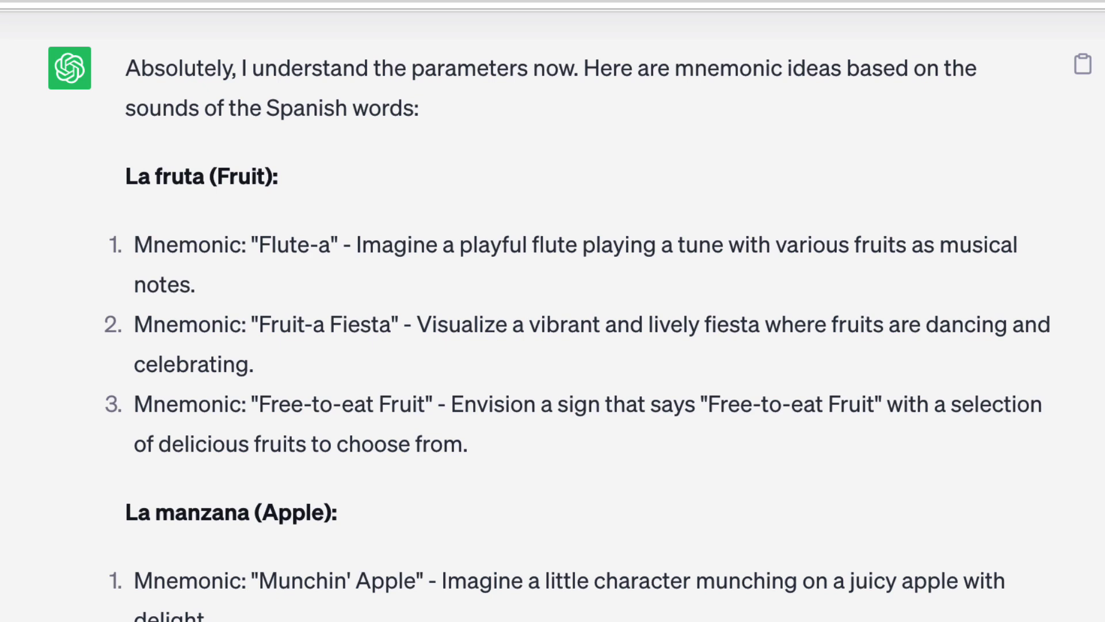
scroll(552, 321, down, 1)
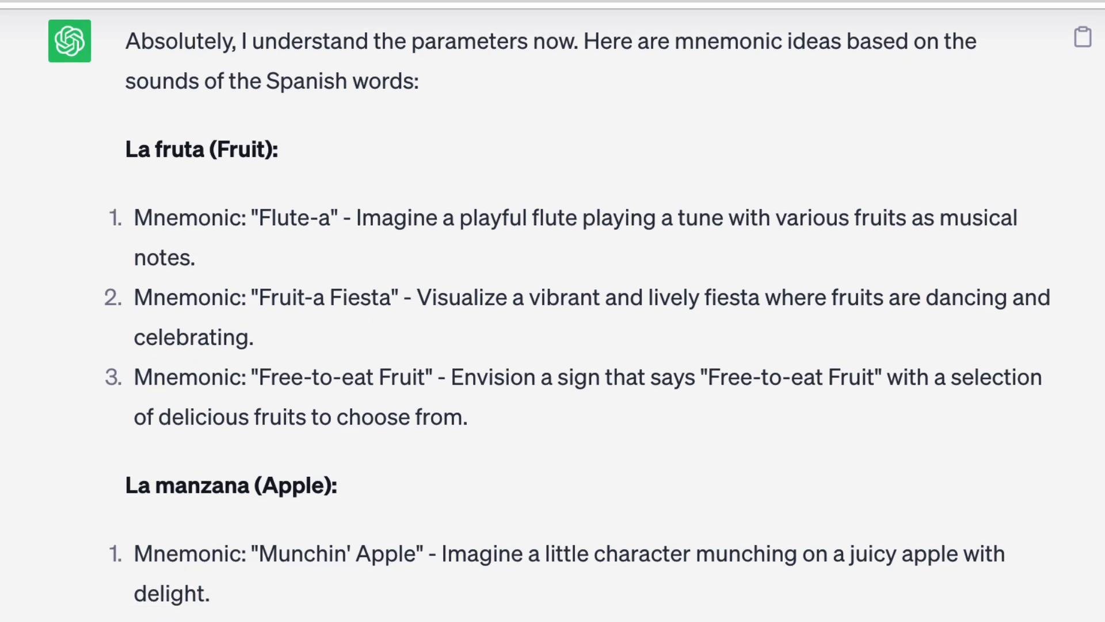
scroll(553, 321, down, 5)
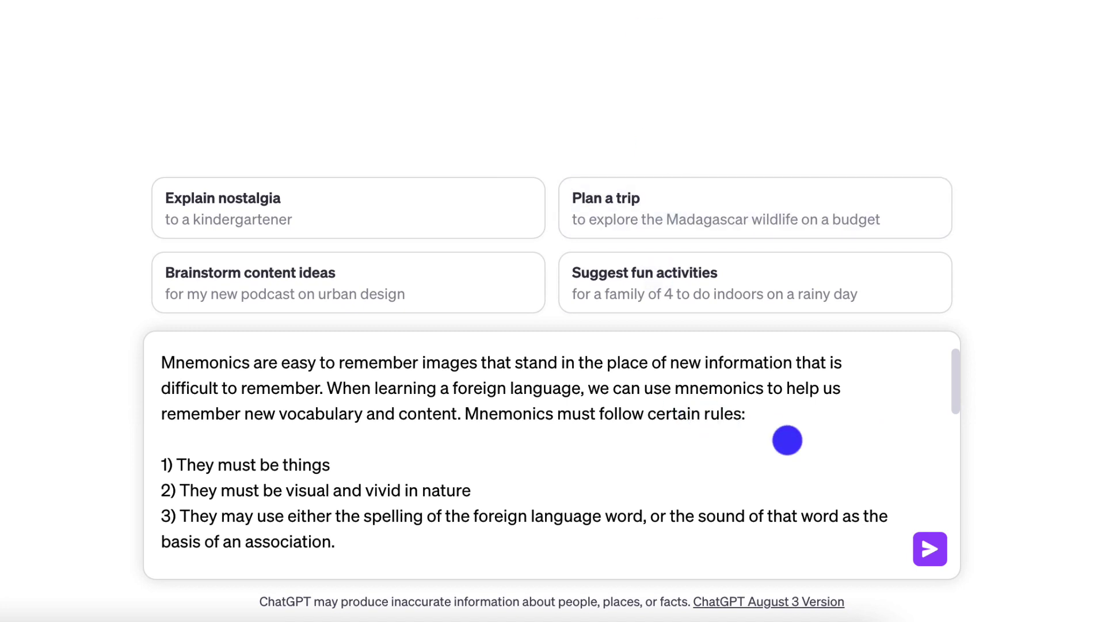
key(Return)
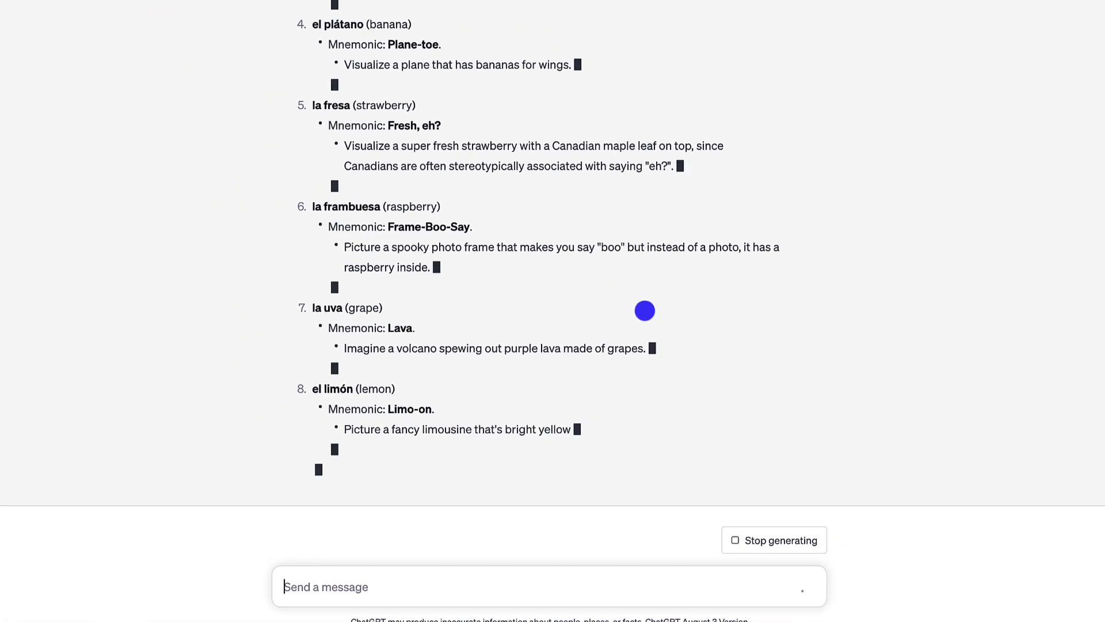
Step: Read through the GPT-4 mnemonics for all the Spanish fruit words and check them against the request in the prompt
scroll(639, 331, up, 5)
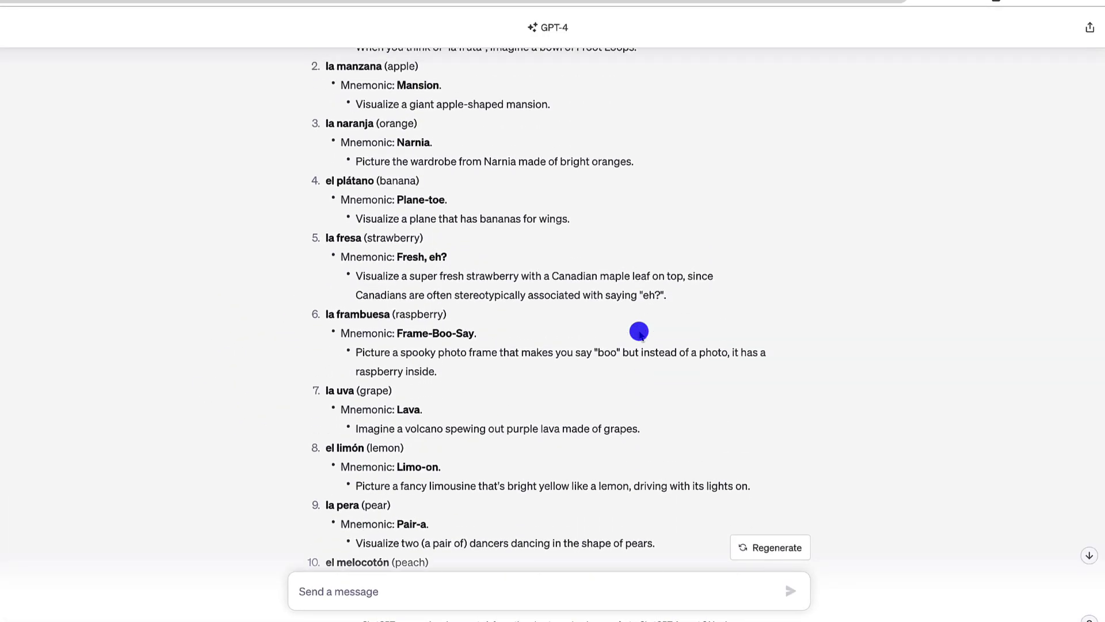
scroll(639, 331, up, 2)
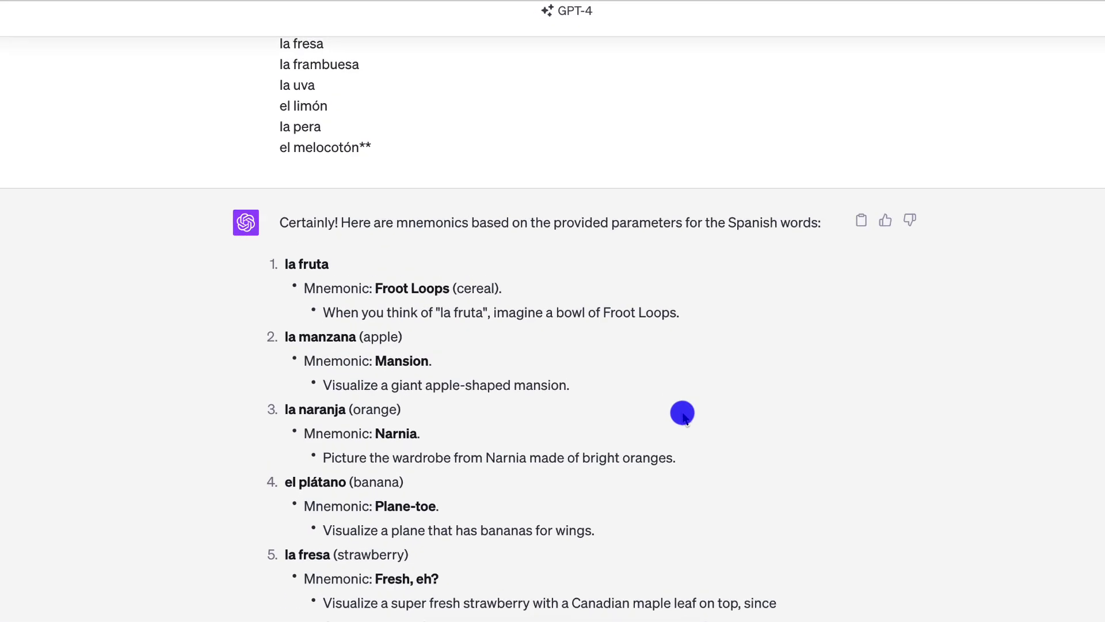
scroll(682, 415, up, 3)
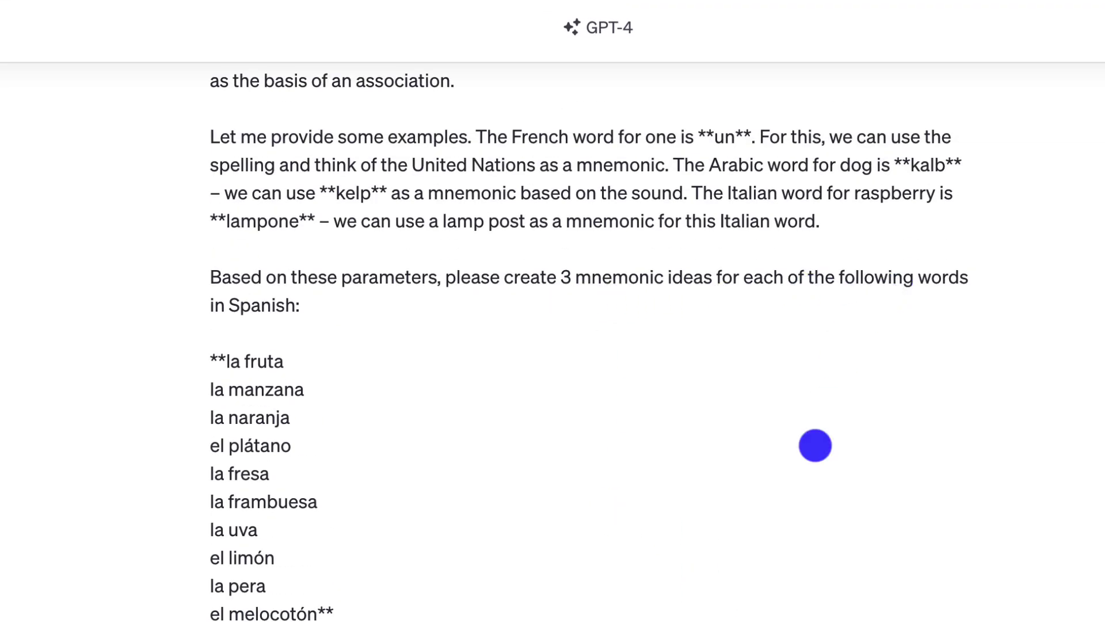
scroll(819, 443, down, 4)
scroll(812, 488, down, 2)
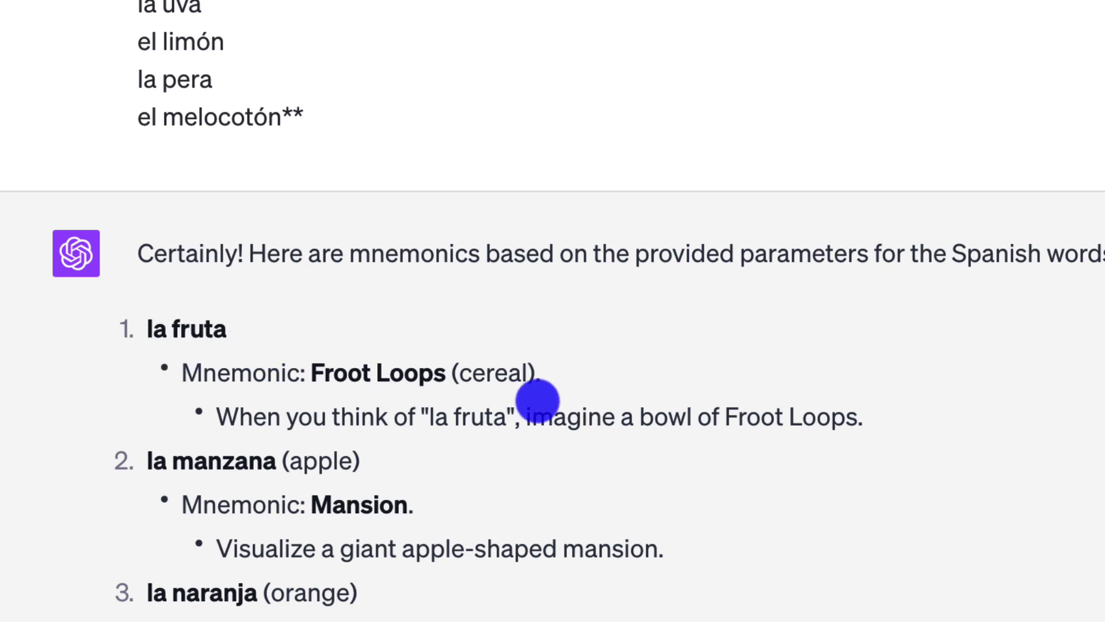
scroll(537, 400, down, 3)
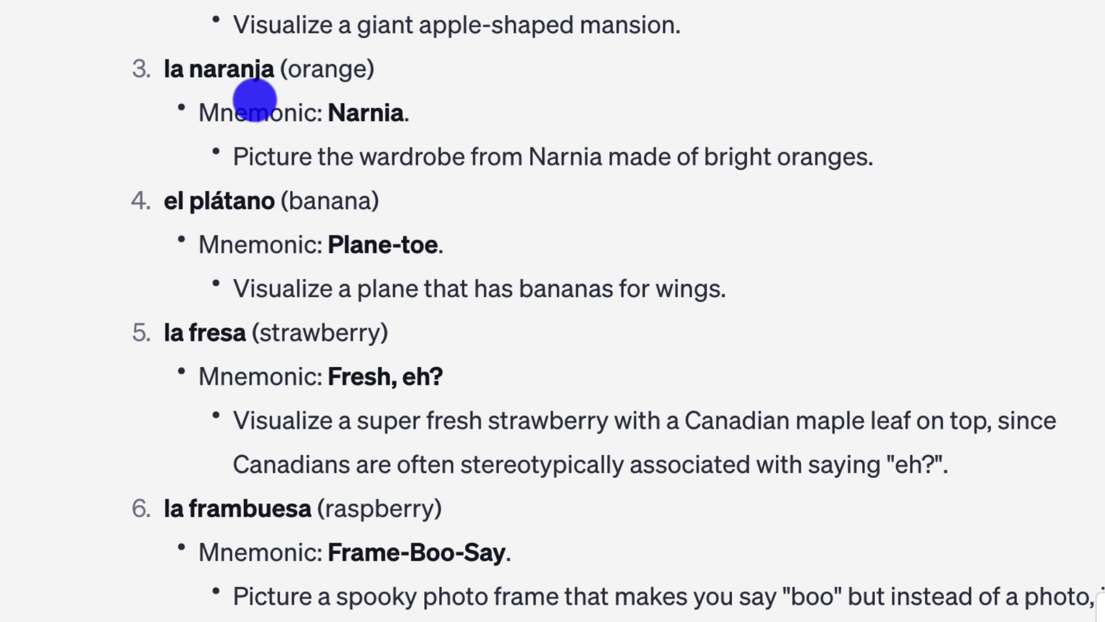
scroll(258, 99, down, 4)
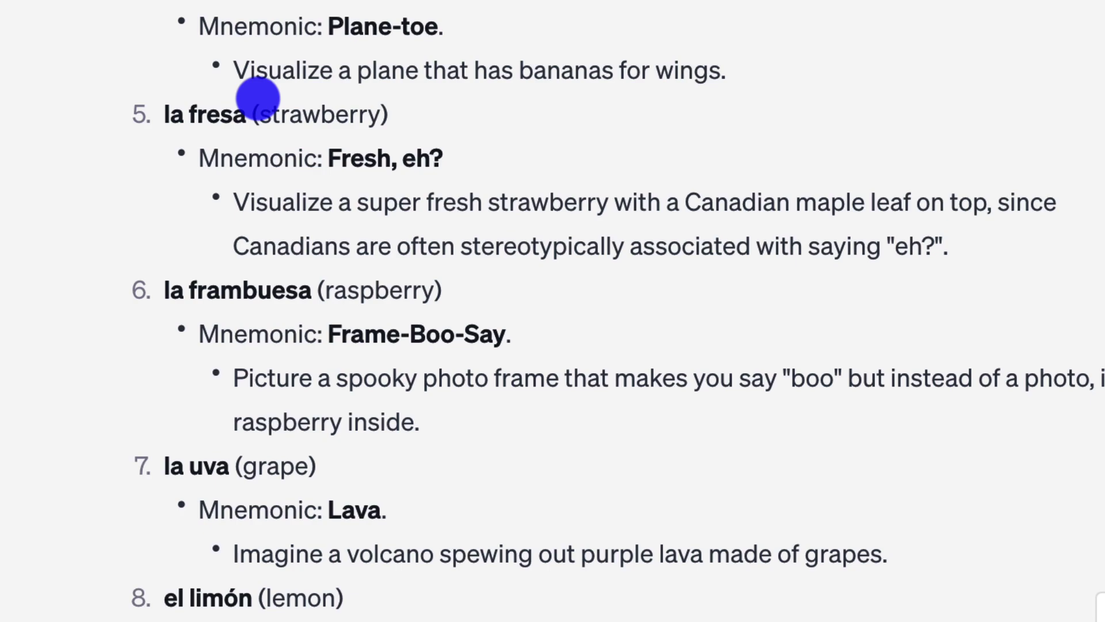
scroll(258, 99, down, 10)
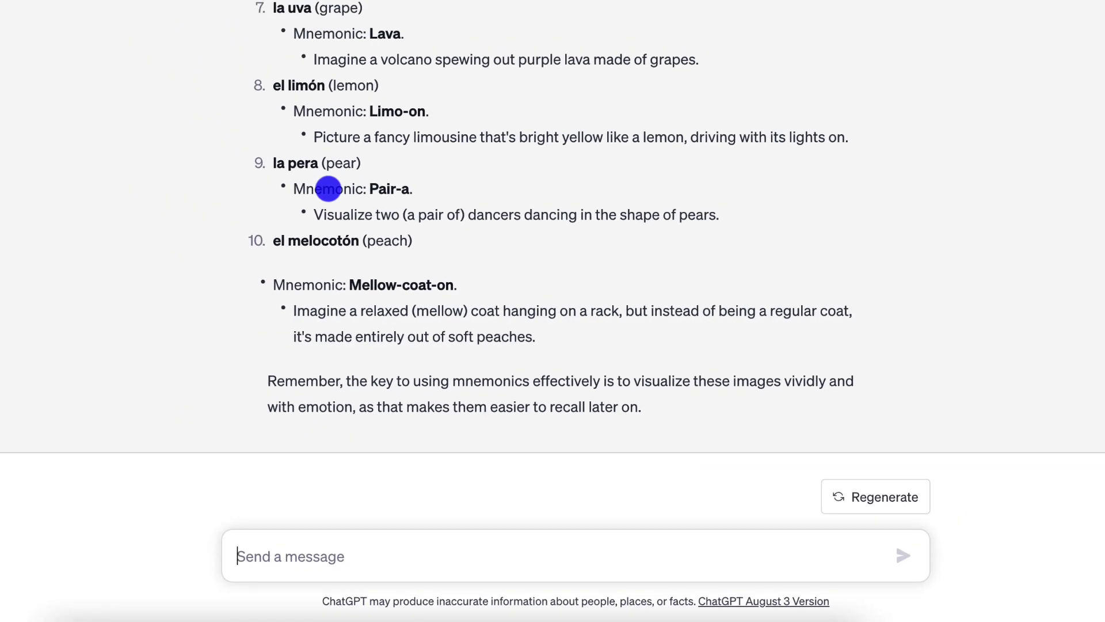
Step: Send a follow-up pointing out that only one mnemonic per word was provided and asking for 3 ideas, and review the reply
text(In my promp)
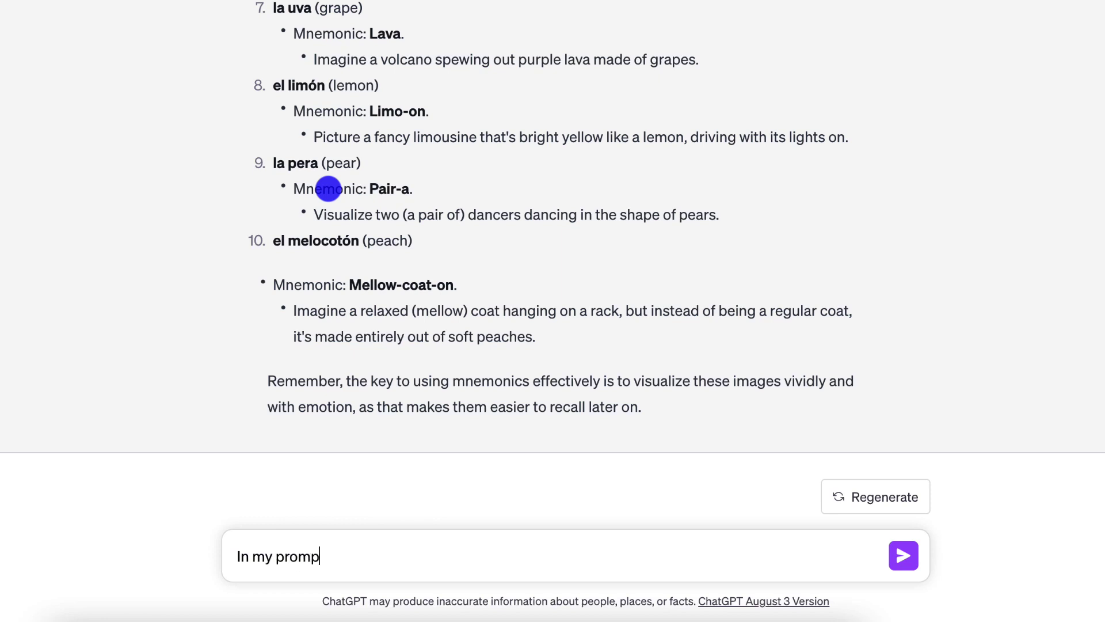
text(t, I asked for 3 example mnemonics for each word. You only provided one. Can you please provide 3 ideas for mnemonics for each Spanish word.)
key(Return)
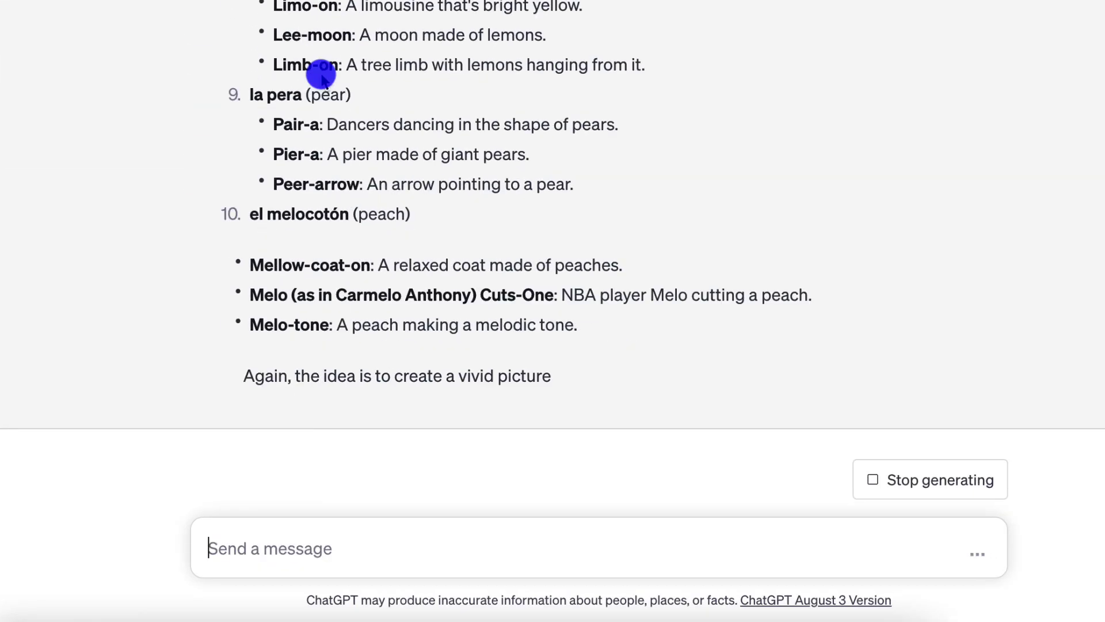
scroll(321, 73, up, 10)
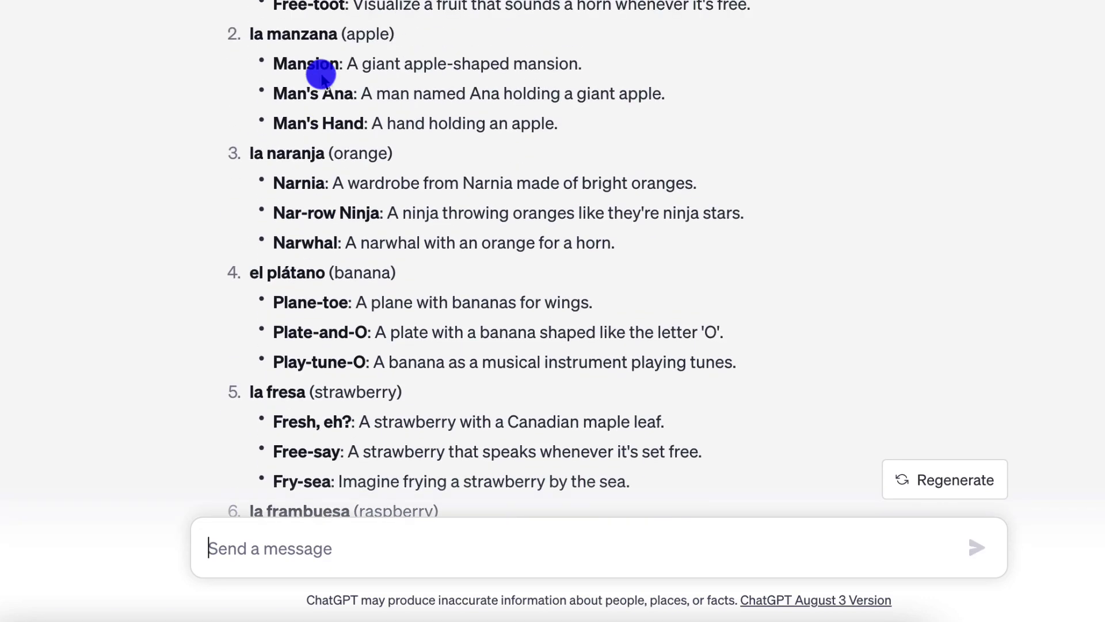